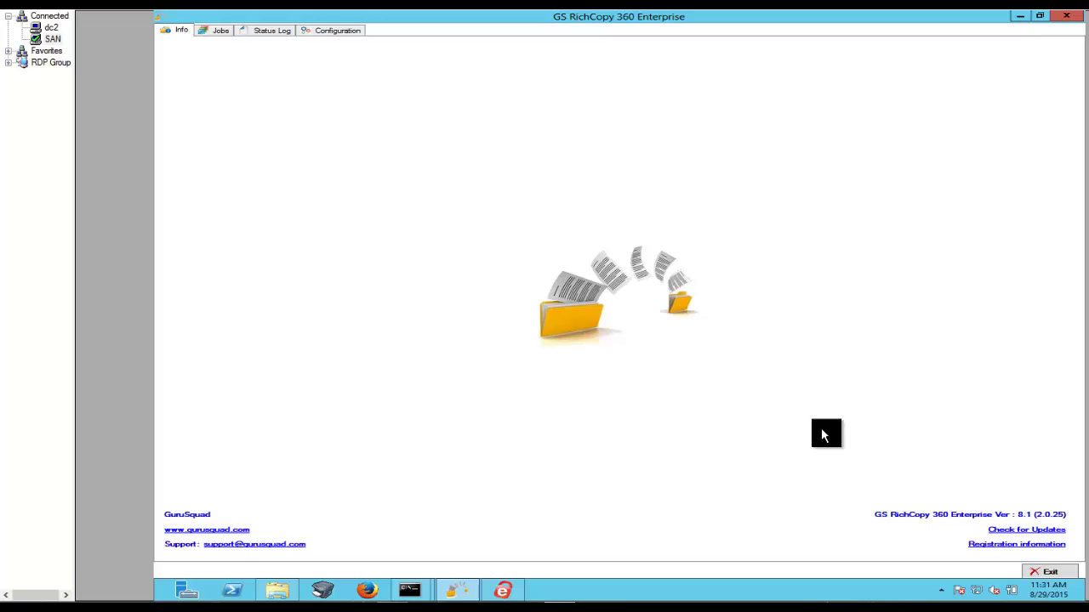
Check the files in the C:\source folder in File Explorer and return to GS RichCopy 360 Enterprise.
click(279, 590)
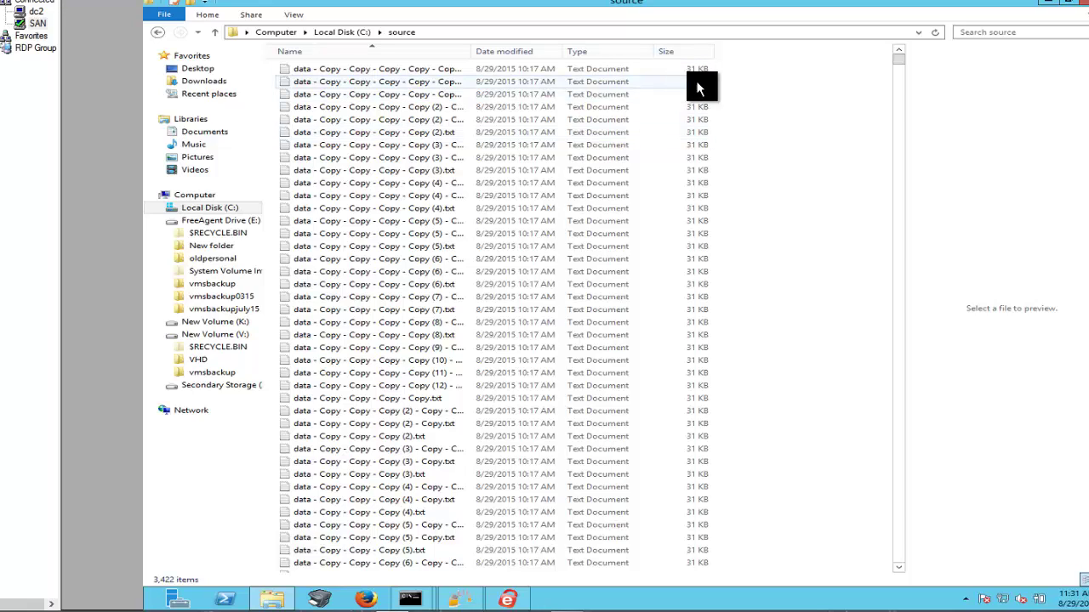
click(1048, 5)
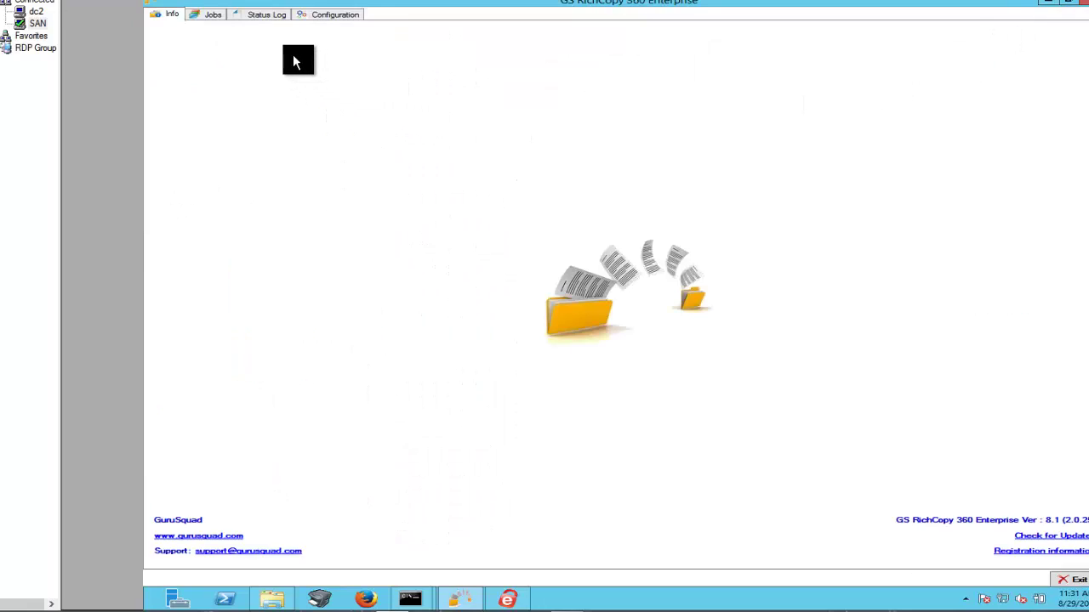
Open the existing copy job's configuration from the job list and rename the job to 32 files.
click(210, 16)
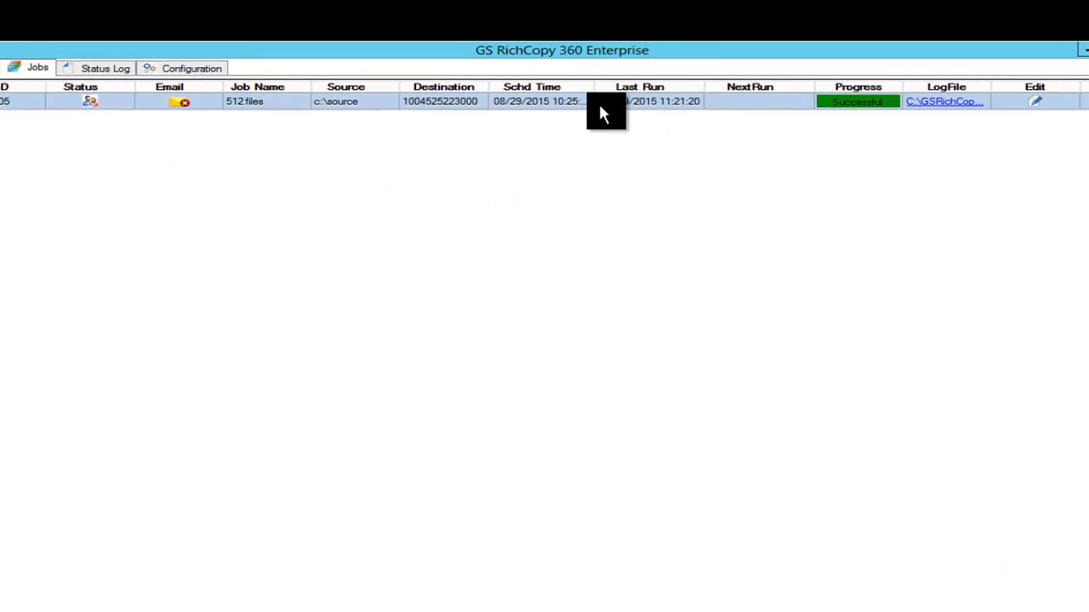
right_click(571, 104)
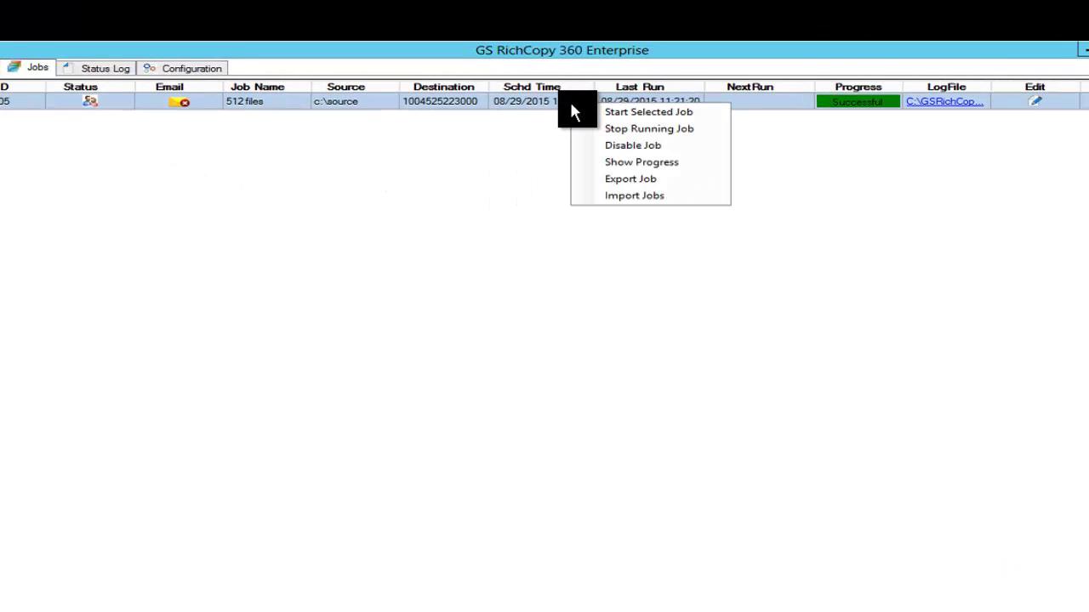
click(532, 99)
double_click(532, 100)
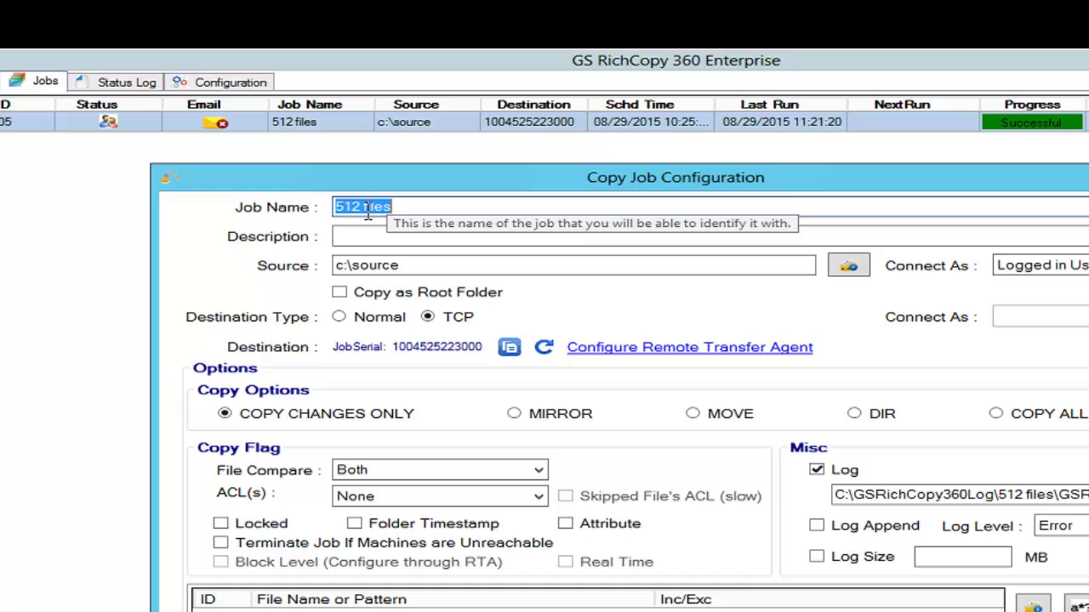
drag(363, 208, 261, 216)
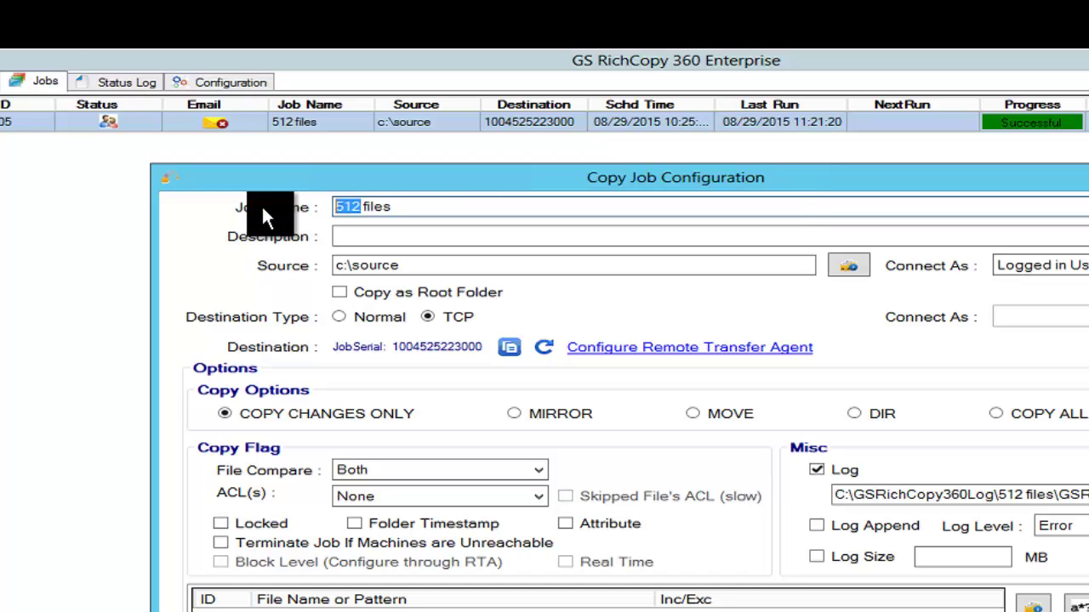
text(32)
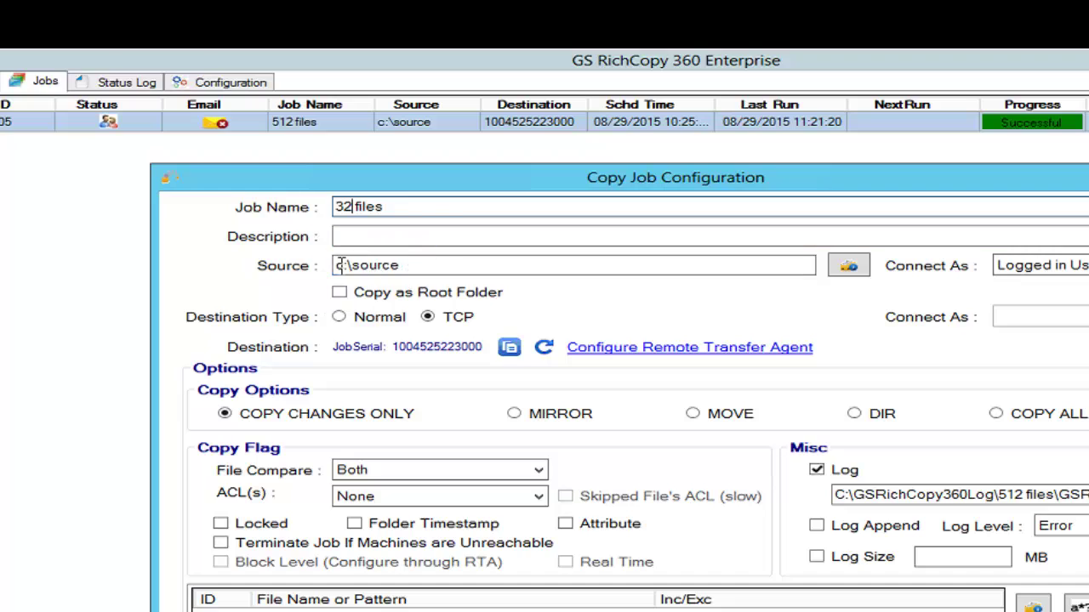
Review the remote transfer agent settings for the TCP destination on host dc4 and save the copy job.
click(434, 317)
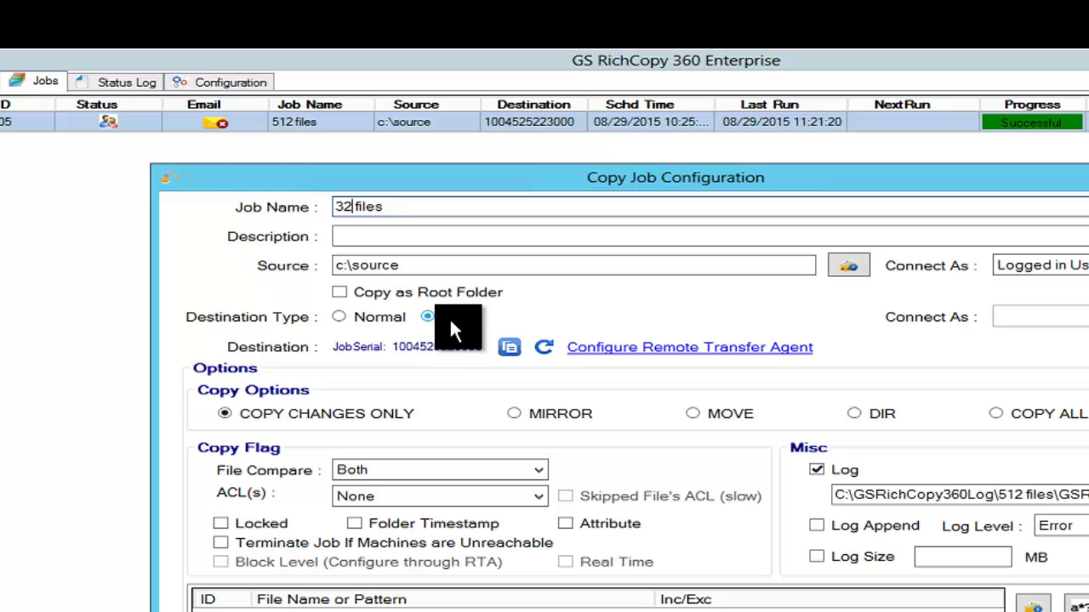
click(644, 349)
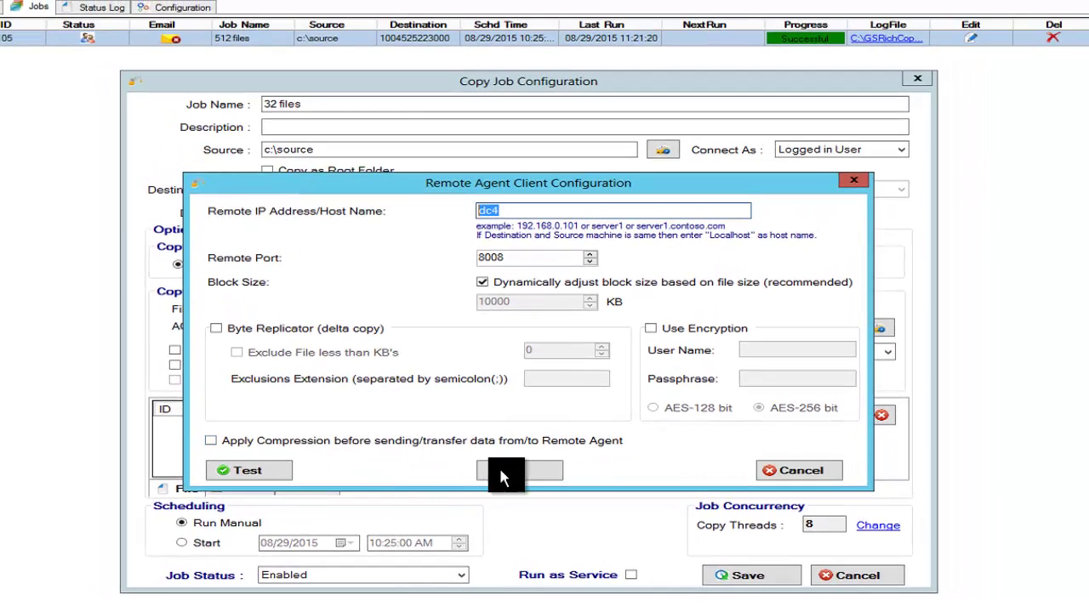
click(524, 438)
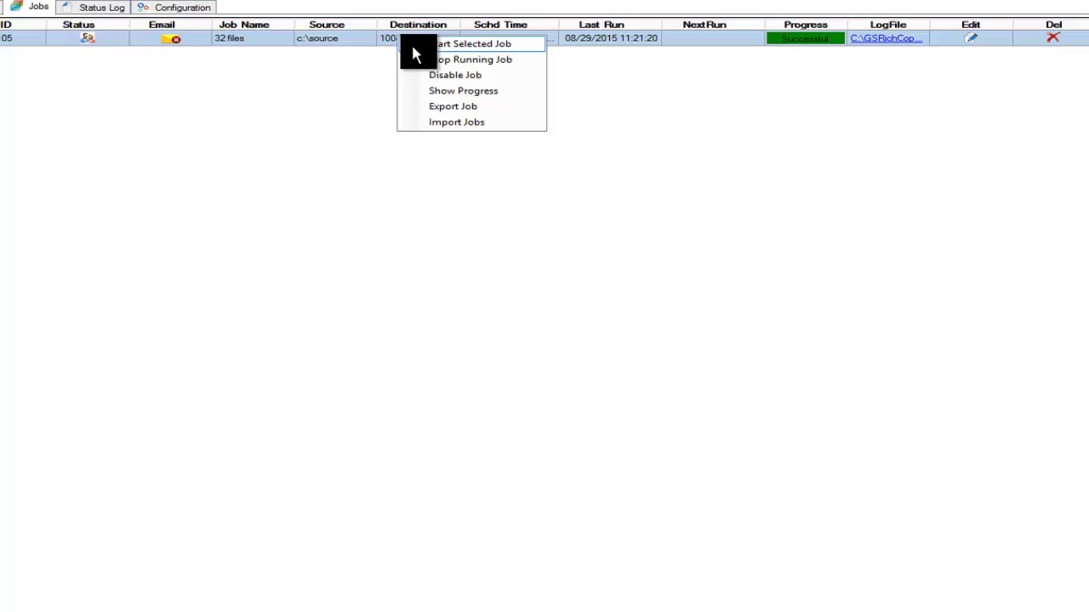
Start the 32 files copy job and show its run details.
click(412, 47)
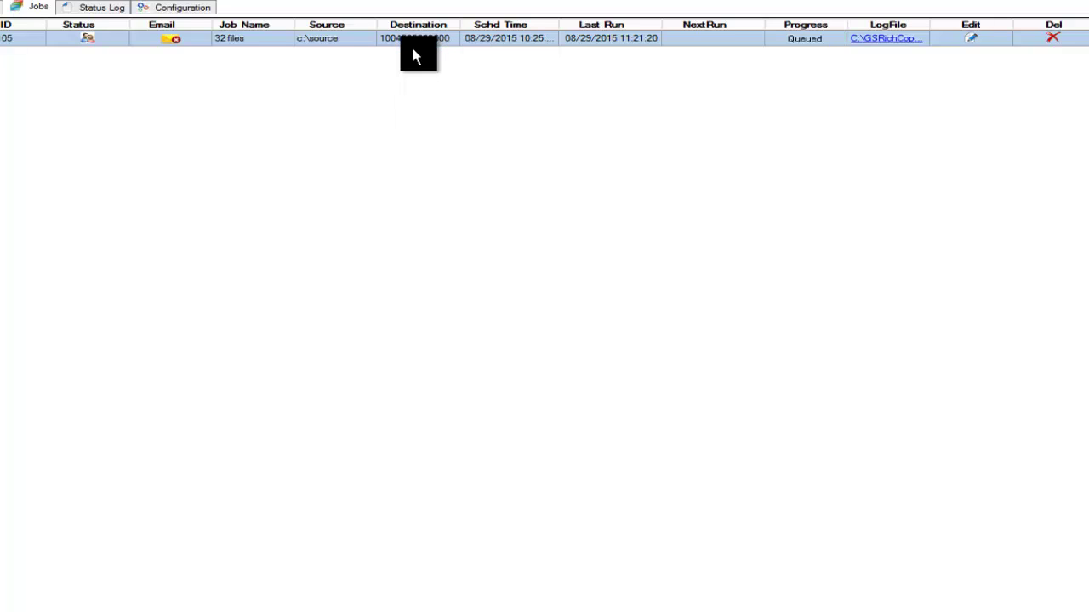
click(808, 51)
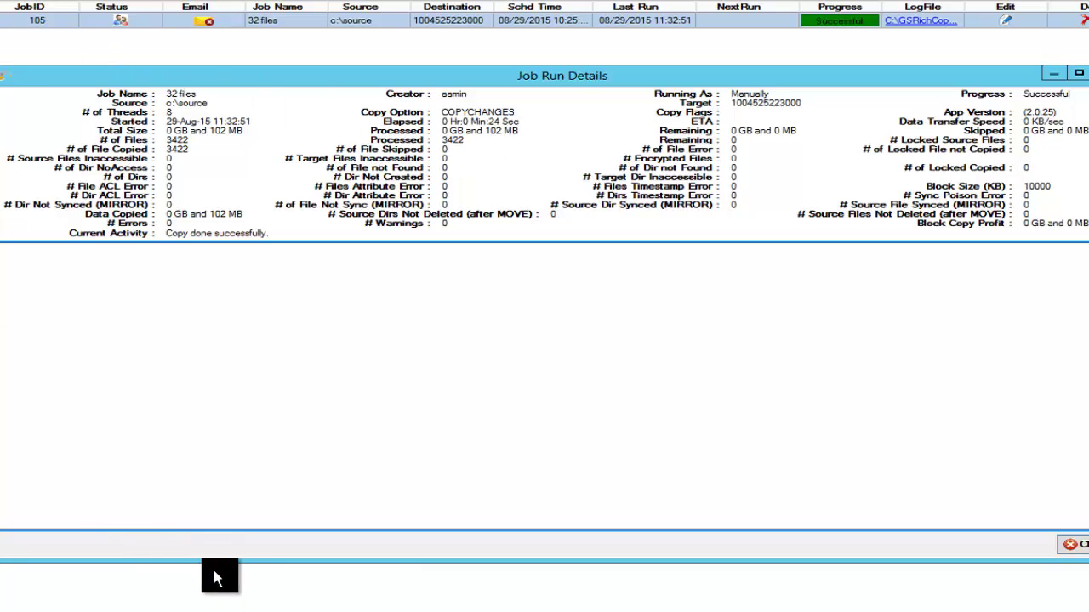
Switch to the empty Administrator Command Prompt and run robocopy c:\source \\dc4\c$\robocdest /copyall.
click(308, 609)
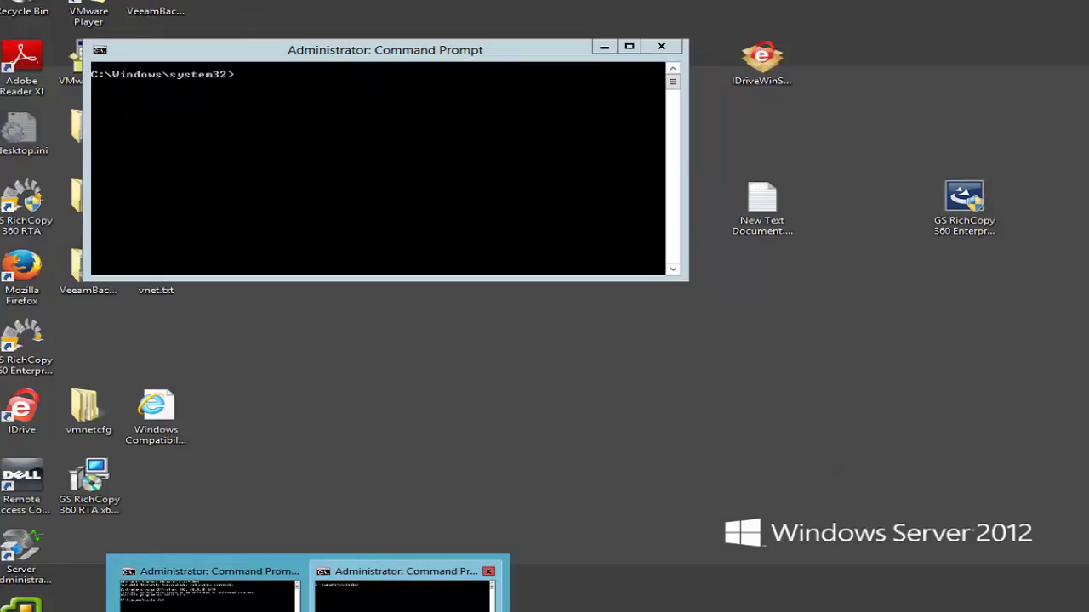
click(357, 585)
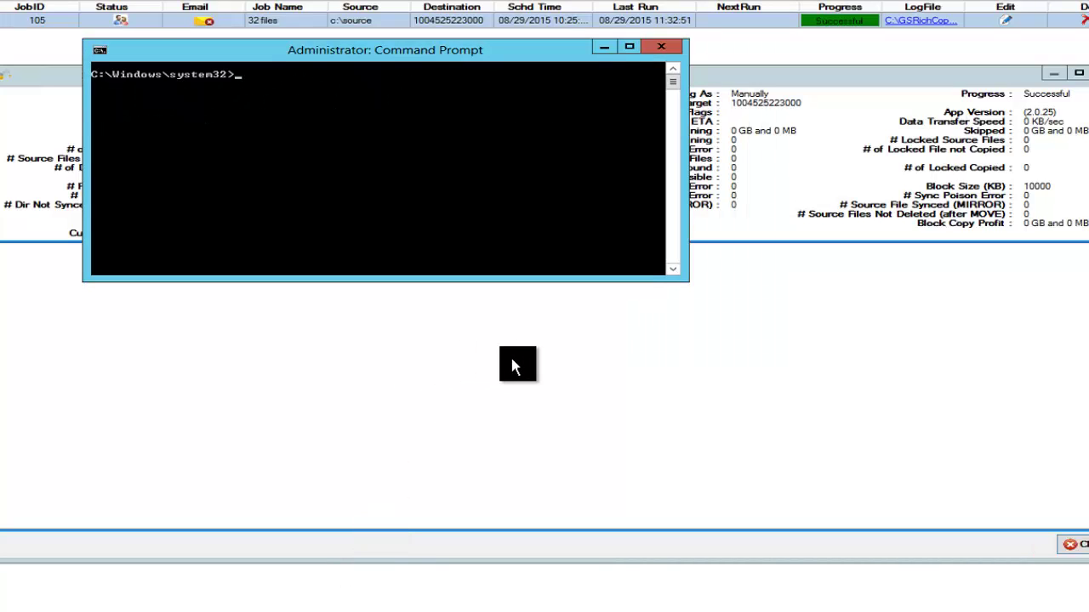
text(robocopy c:\source \dc4\c$\robocdest /copyall)
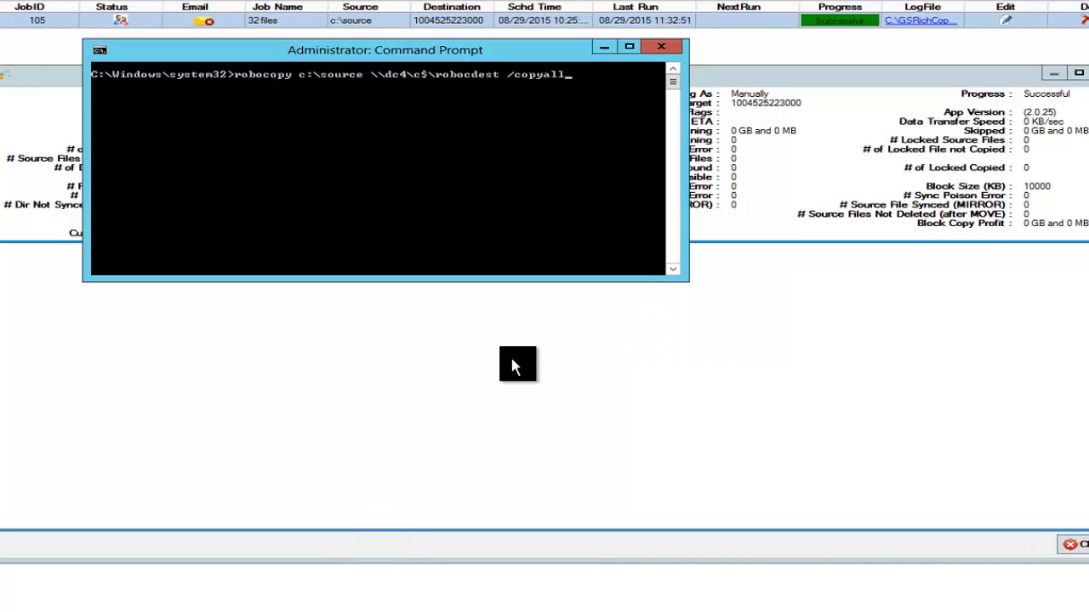
key(Left)
key(Left)
key(Left)
key(Left)
key(Left)
key(Left)
key(Left)
key(Left)
key(Left)
key(Left)
key(Left)
key(Left)
key(Left)
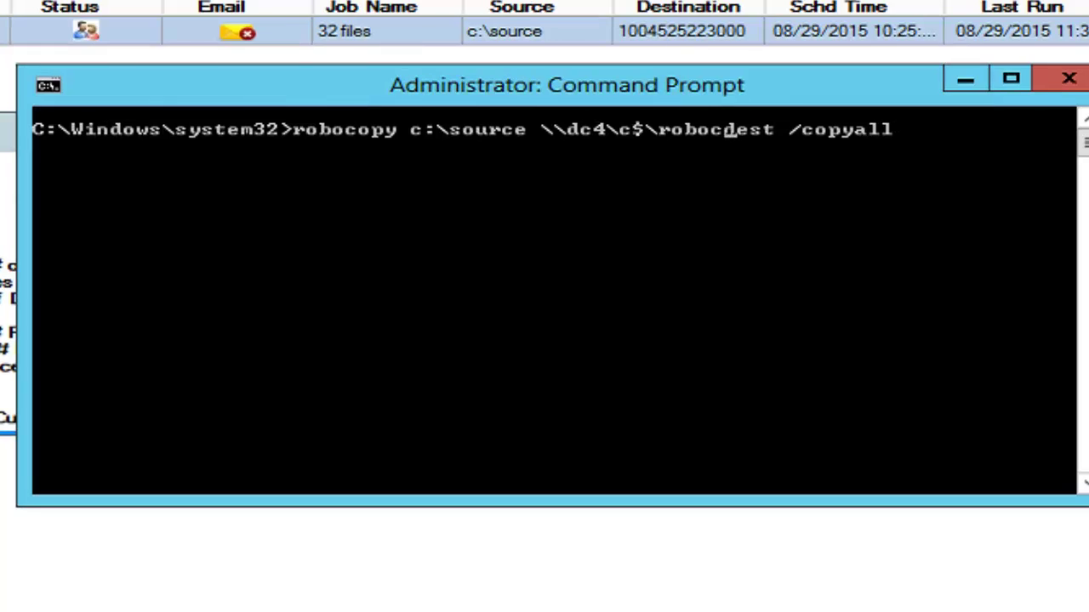
key(Return)
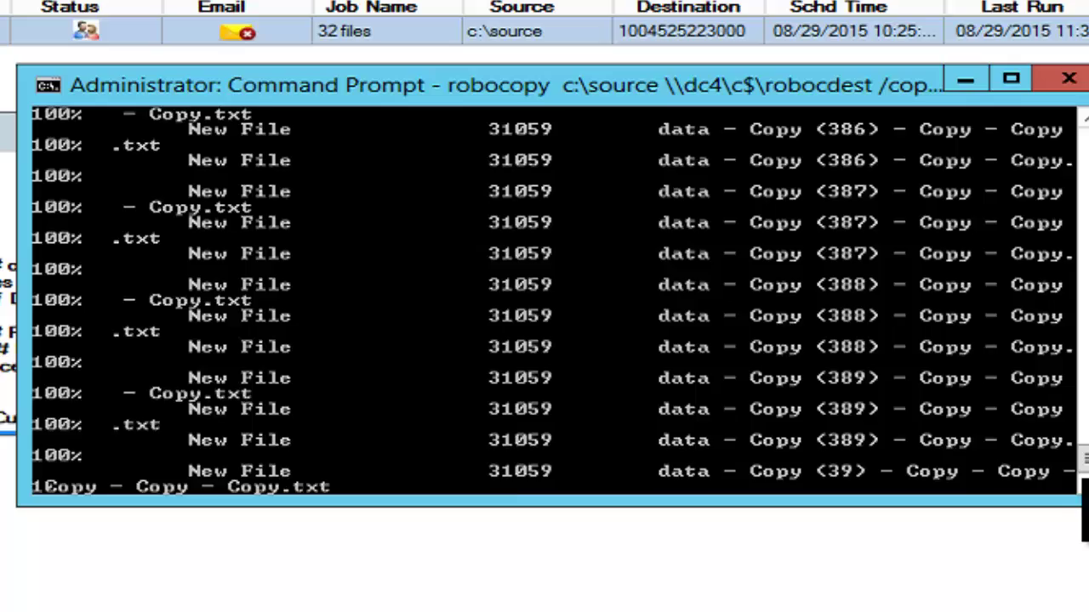
Enlarge and reposition the Command Prompt window to compare the robocopy summary with the Job Run Details.
drag(1077, 507, 1076, 611)
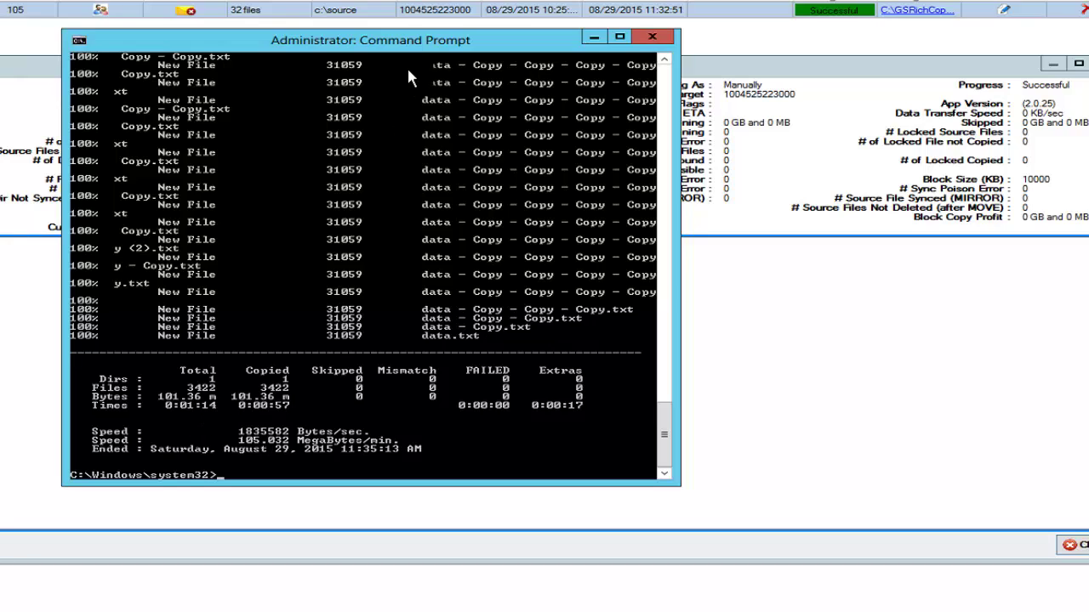
drag(420, 50, 574, 158)
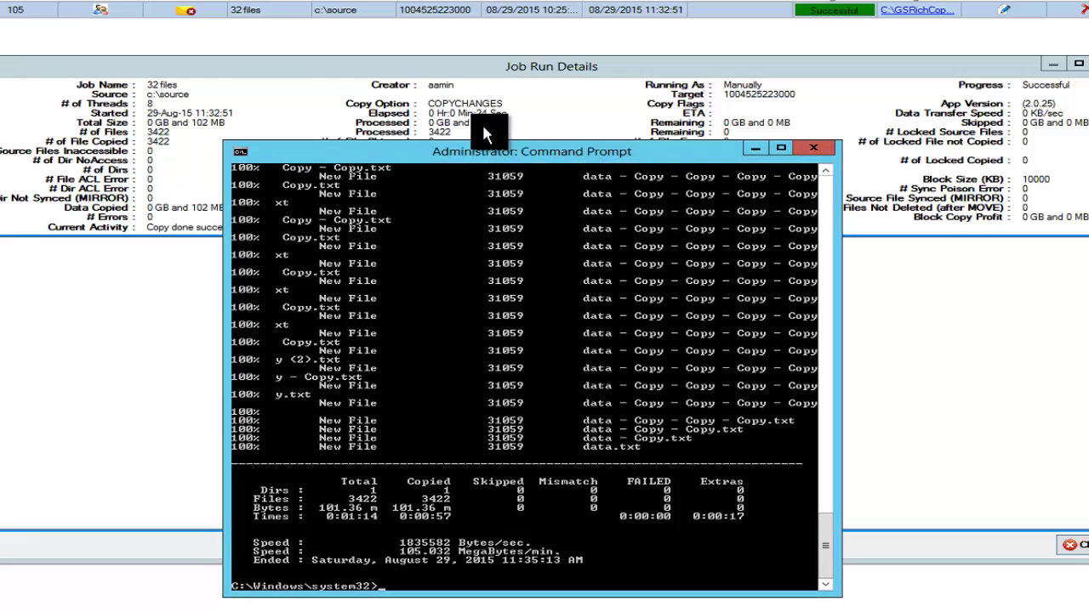